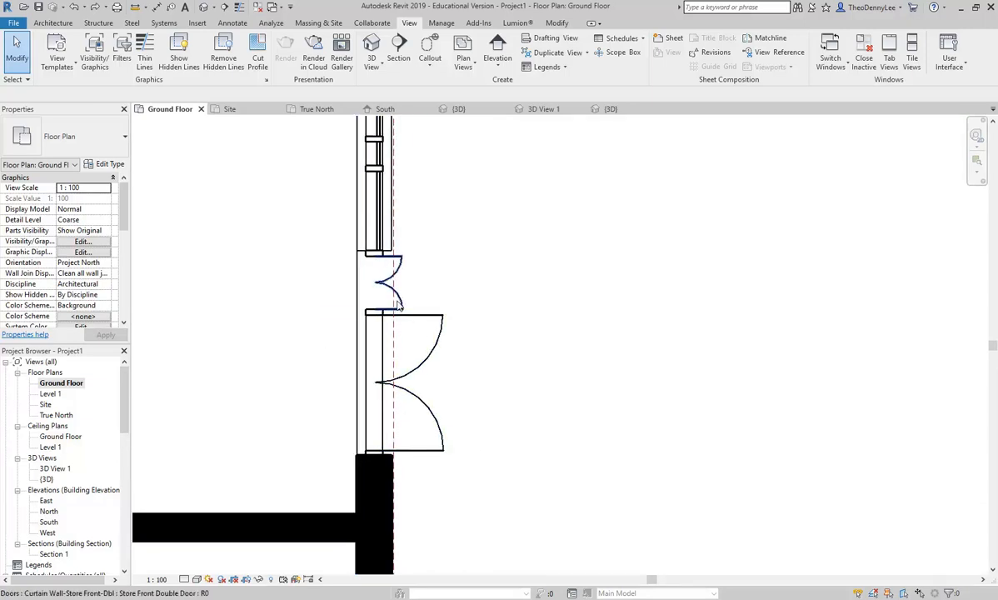
- Switch from the ground floor plan to the {3D} view and face the storefront double doors
{"action": "left_click", "coordinate": [398, 304]}
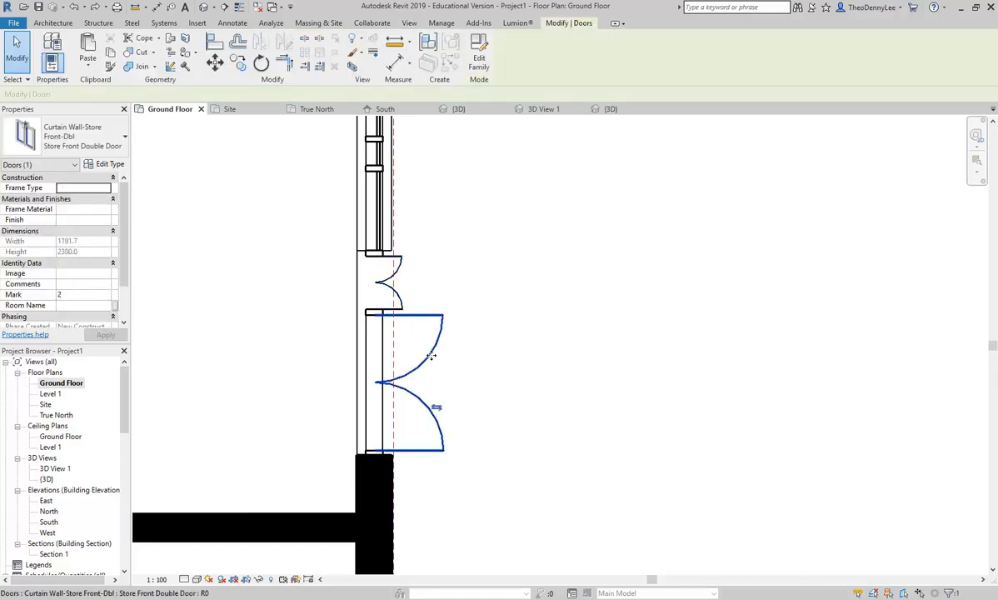
{"action": "double_click", "coordinate": [46, 479]}
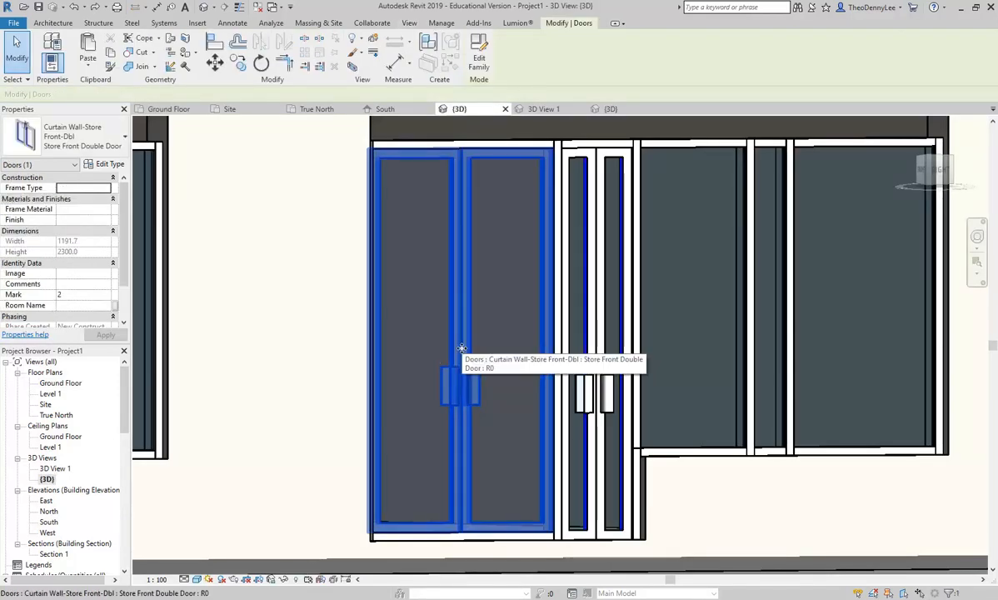
{"action": "scroll", "coordinate": [460, 348], "scroll_direction": "down", "scroll_amount": 2}
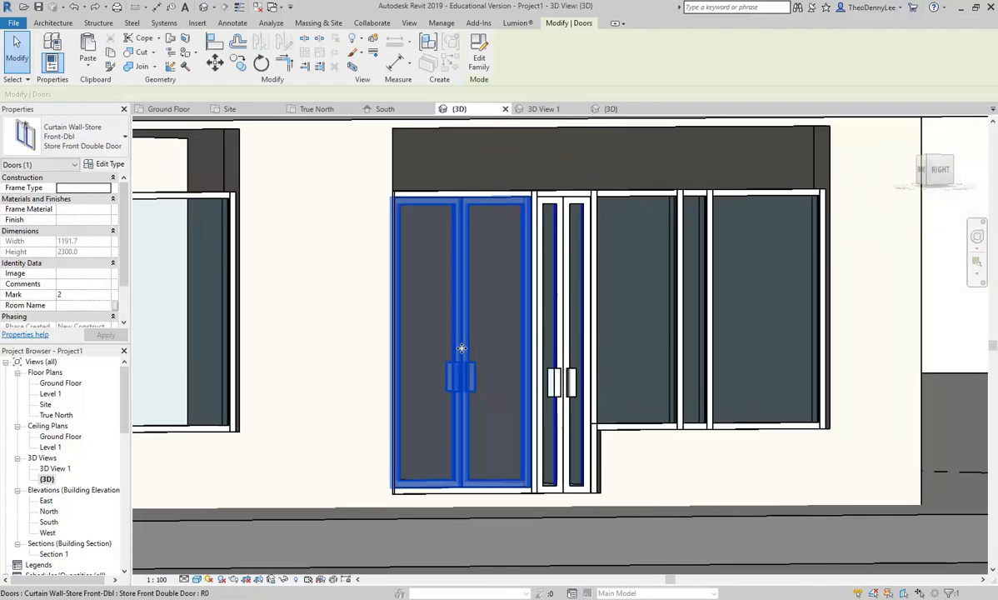
{"action": "middle_click_drag", "start_coordinate": [442, 352], "coordinate": [314, 415], "text": "shift"}
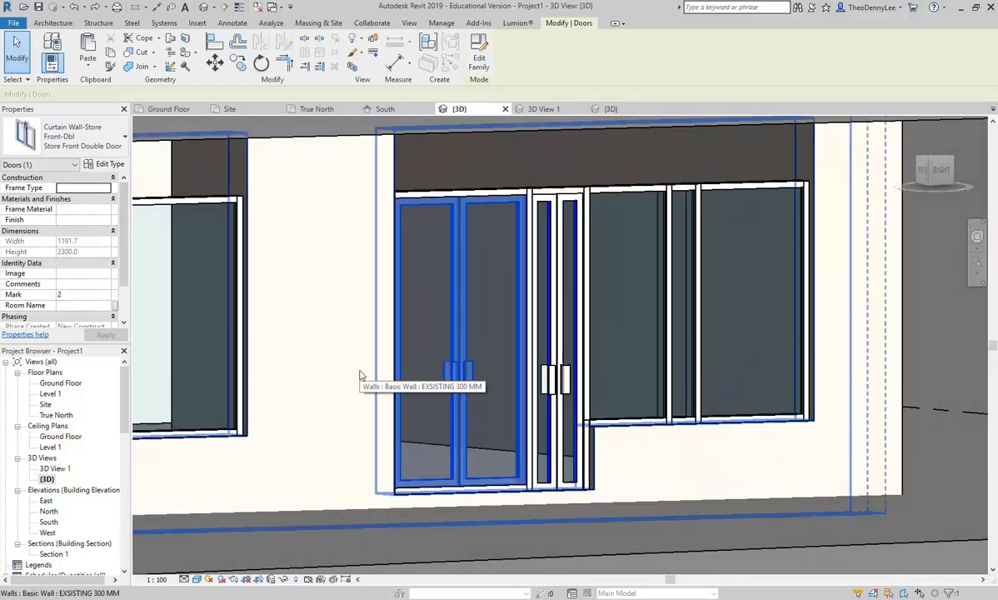
{"action": "key", "text": "Escape"}
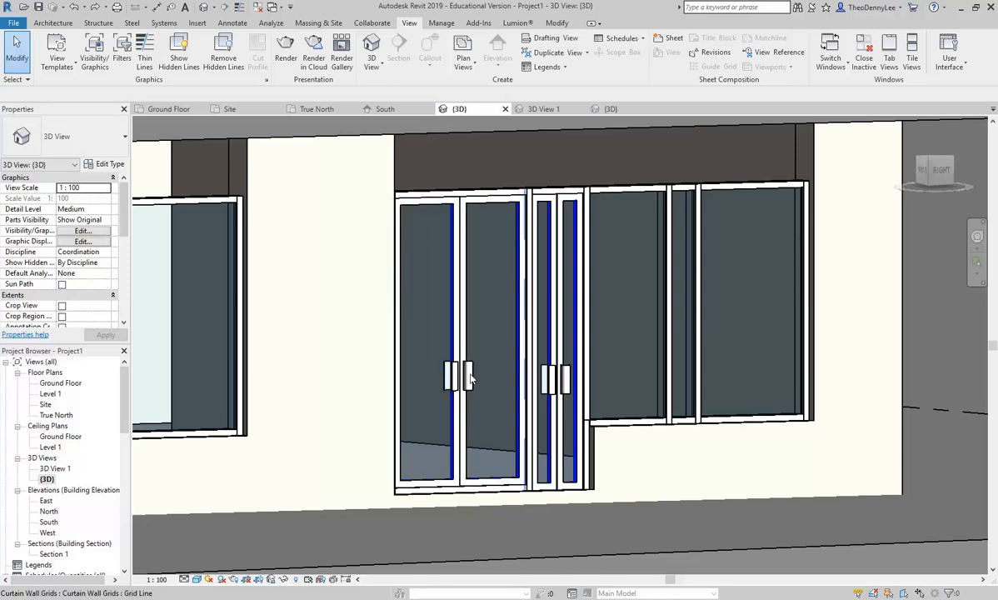
- Select the wide storefront double door and, from its type properties, browse the Curtain Wall Panels library folder for a family to load
{"action": "key", "text": "Tab"}
{"action": "key", "text": "Tab"}
{"action": "key", "text": "Tab"}
{"action": "key", "text": "Tab"}
{"action": "key", "text": "Tab"}
{"action": "key", "text": "Tab"}
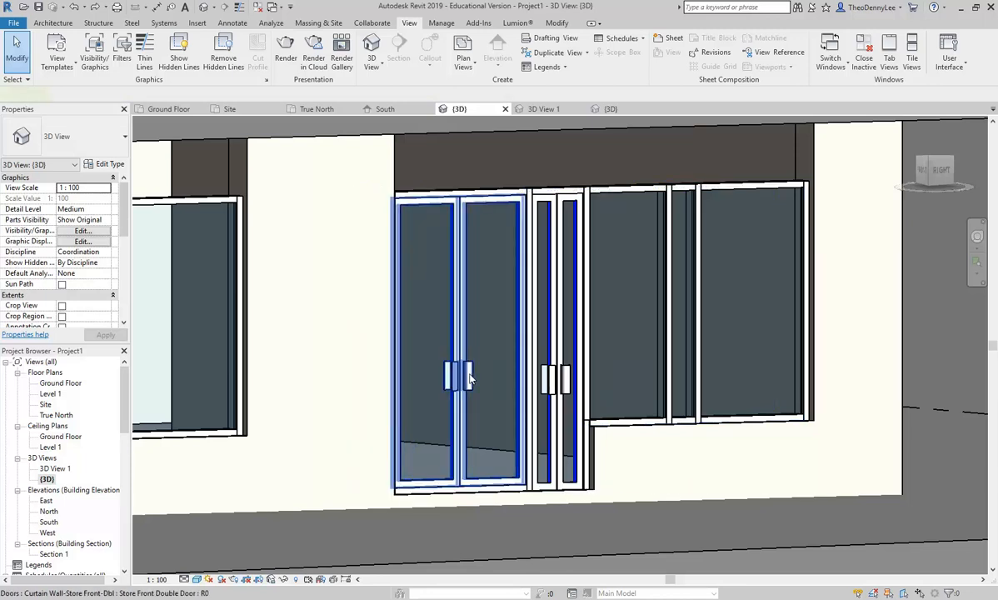
{"action": "left_click", "coordinate": [470, 378]}
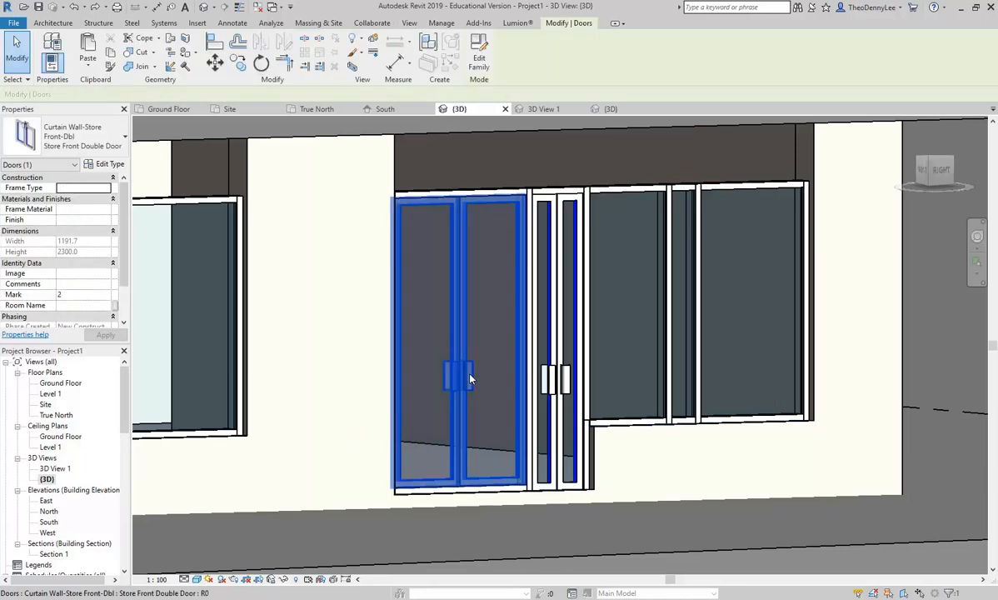
{"action": "left_click", "coordinate": [106, 164]}
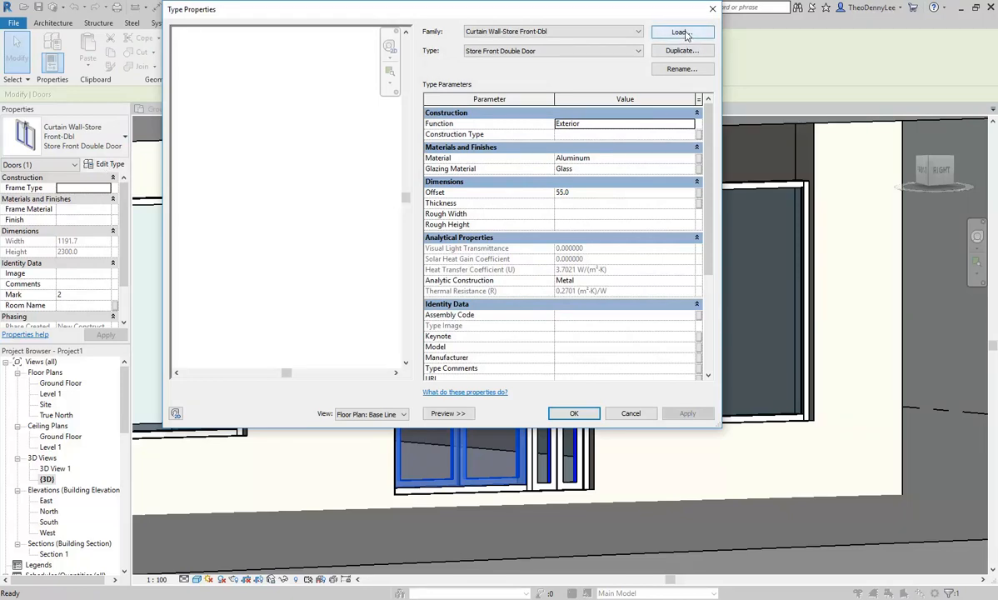
{"action": "left_click", "coordinate": [682, 33]}
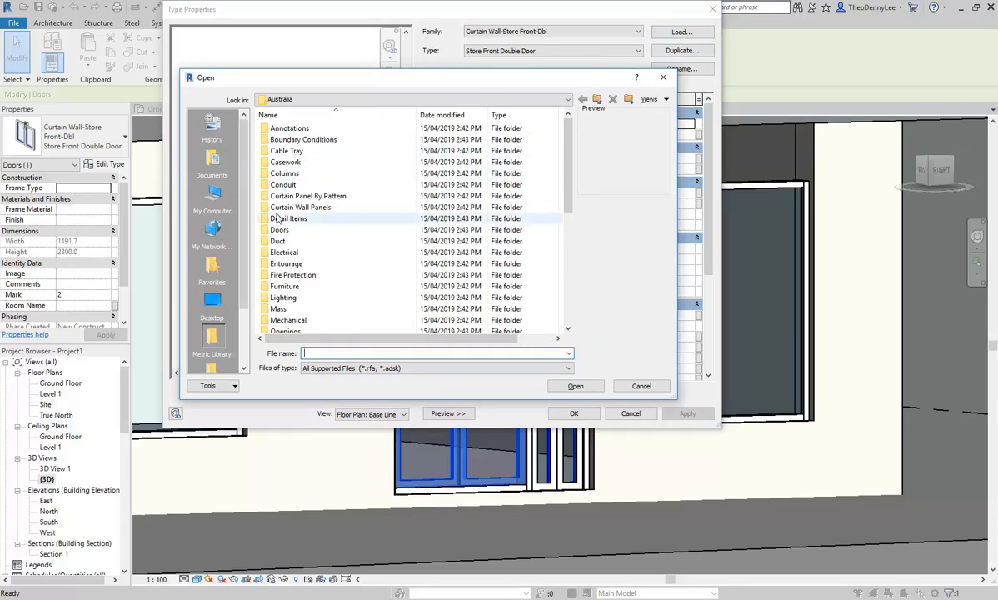
{"action": "double_click", "coordinate": [303, 211]}
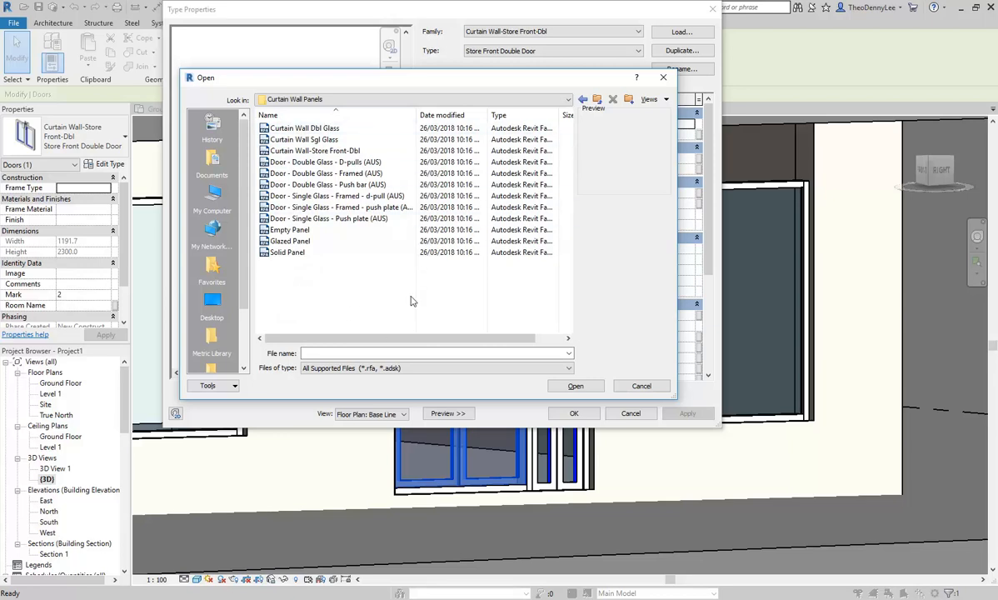
- Display the curtain wall panel families as large icons and enlarge the file dialog to fit them
{"action": "right_click", "coordinate": [363, 291]}
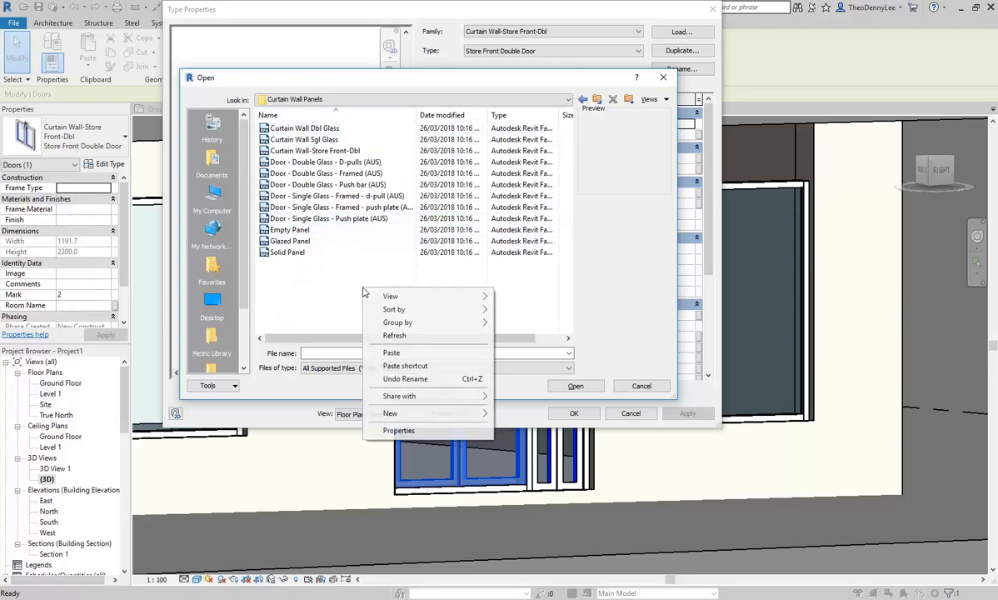
{"action": "mouse_move", "coordinate": [414, 296]}
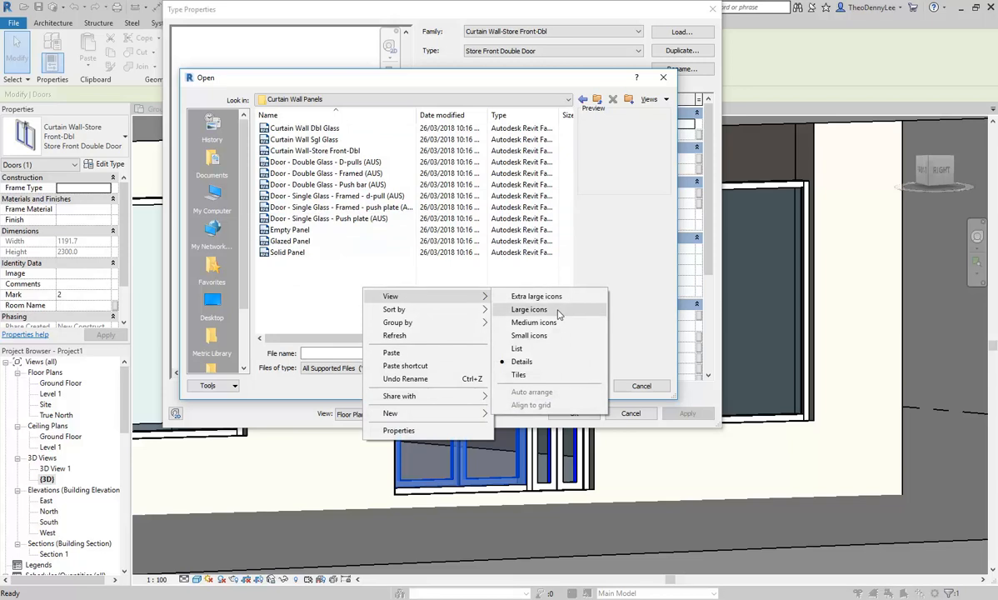
{"action": "left_click", "coordinate": [530, 309]}
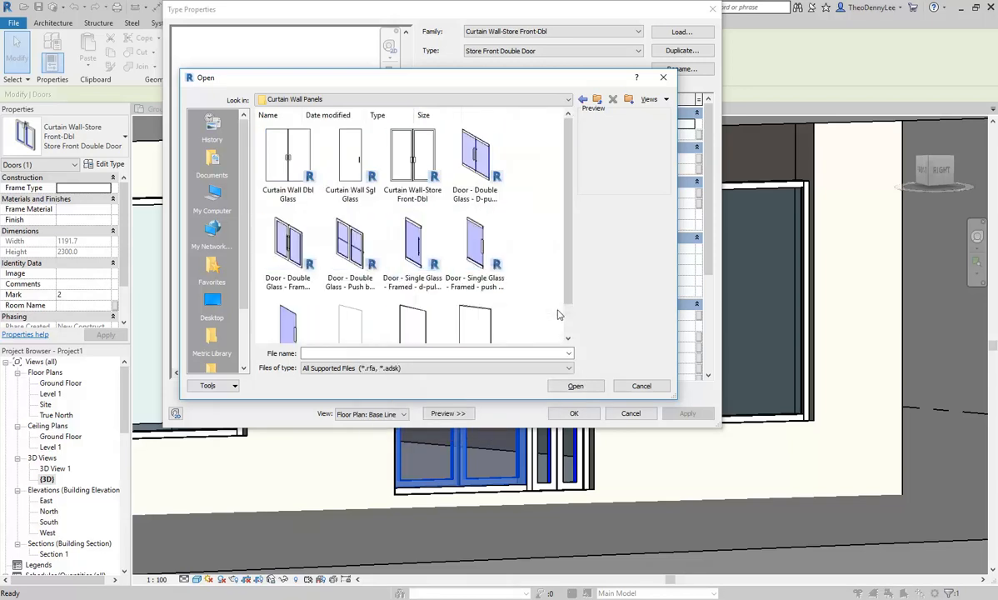
{"action": "left_click_drag", "start_coordinate": [676, 397], "coordinate": [762, 476]}
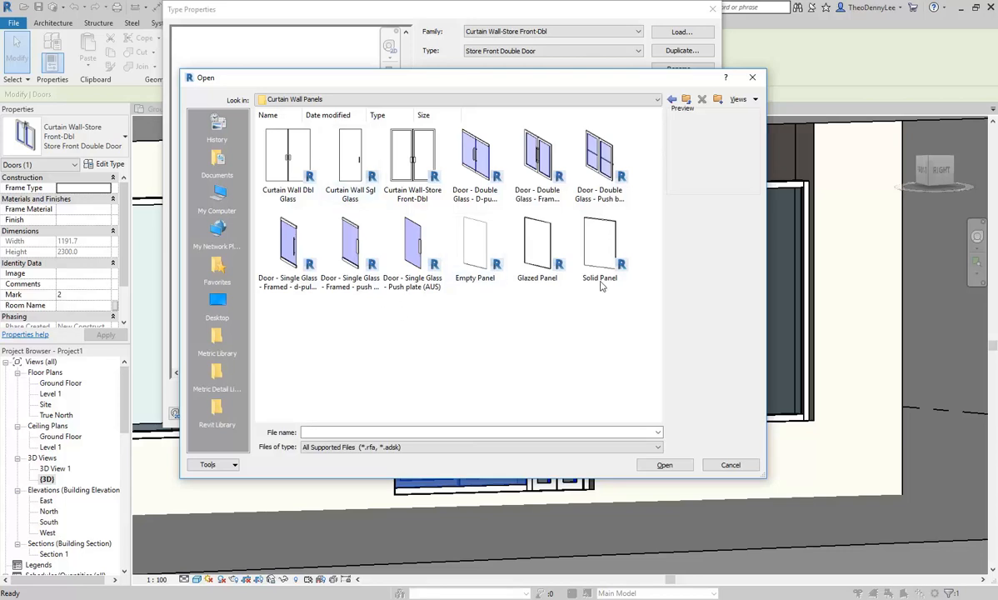
- Preview the single glass door families, then load Curtain Wall Sgl Glass and apply it to the wide door
{"action": "left_click", "coordinate": [346, 167]}
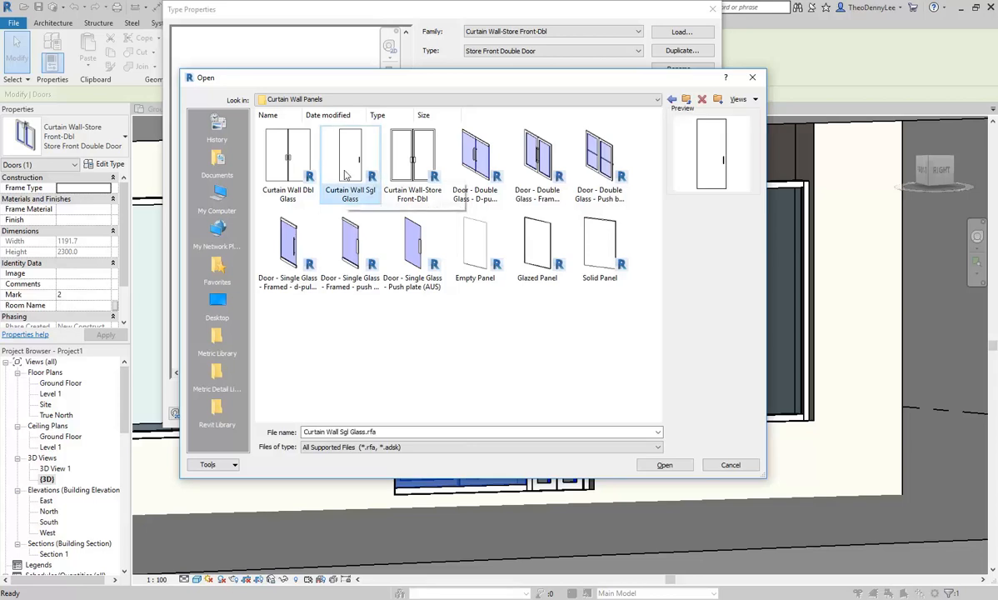
{"action": "left_click", "coordinate": [351, 243]}
{"action": "left_click", "coordinate": [417, 245]}
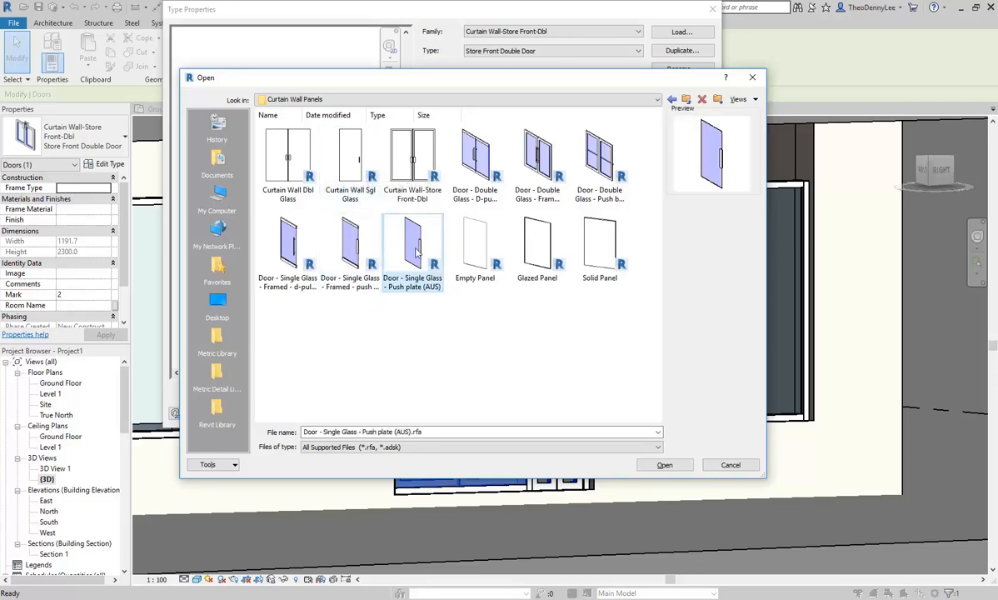
{"action": "left_click", "coordinate": [350, 243]}
{"action": "left_click", "coordinate": [298, 248]}
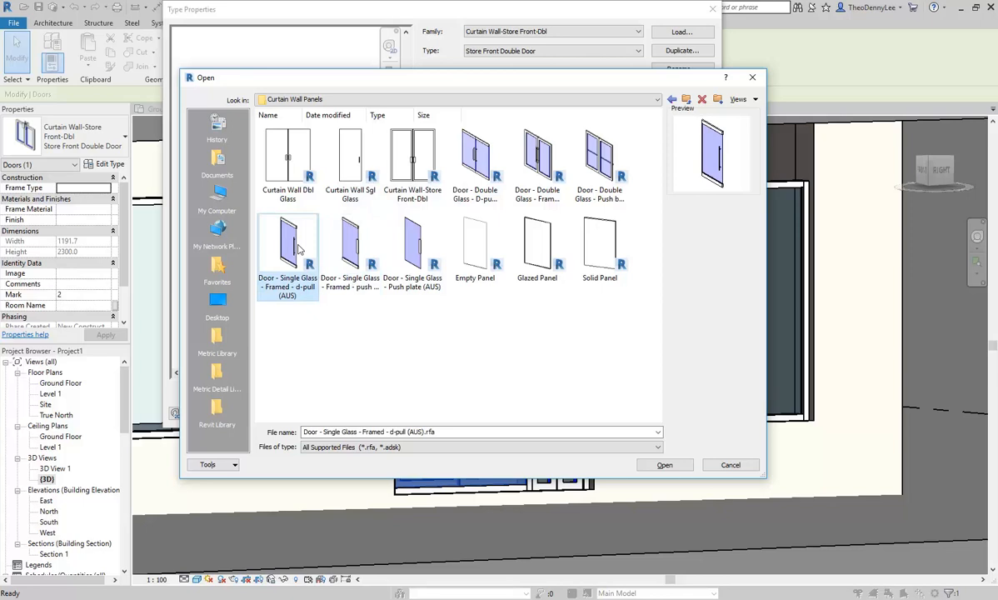
{"action": "left_click", "coordinate": [343, 155]}
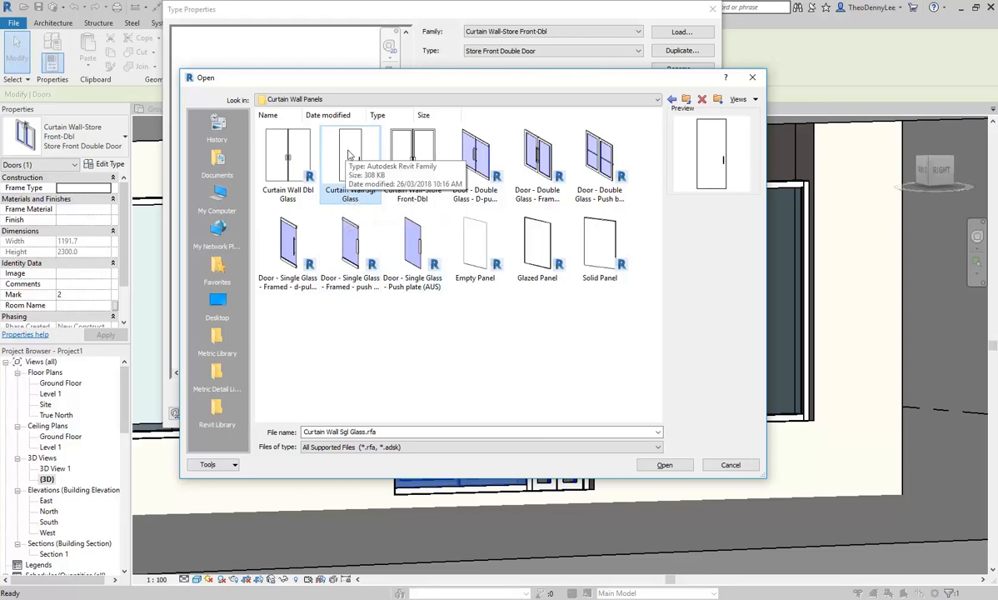
{"action": "double_click", "coordinate": [350, 155]}
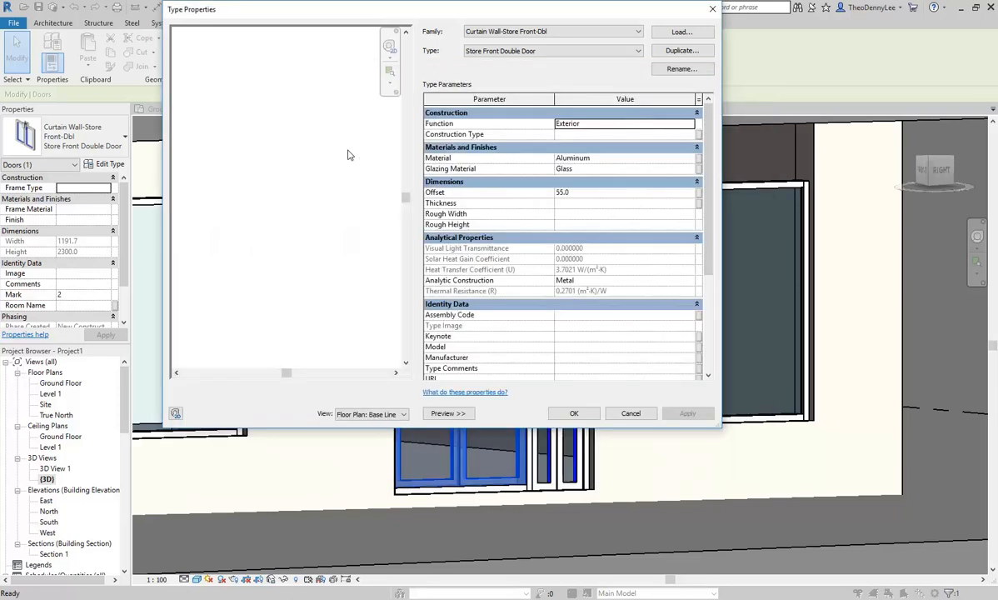
{"action": "left_click", "coordinate": [571, 414]}
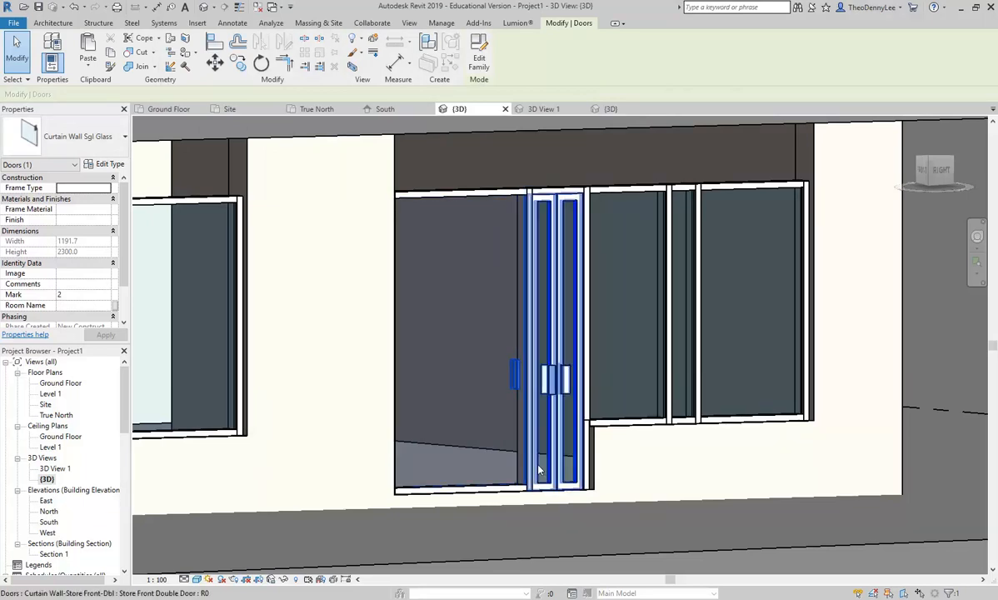
- Change the narrow storefront double door beside it to the Curtain Wall Sgl Glass family
{"action": "scroll", "coordinate": [554, 371], "scroll_direction": "up", "scroll_amount": 3}
{"action": "left_click", "coordinate": [572, 301]}
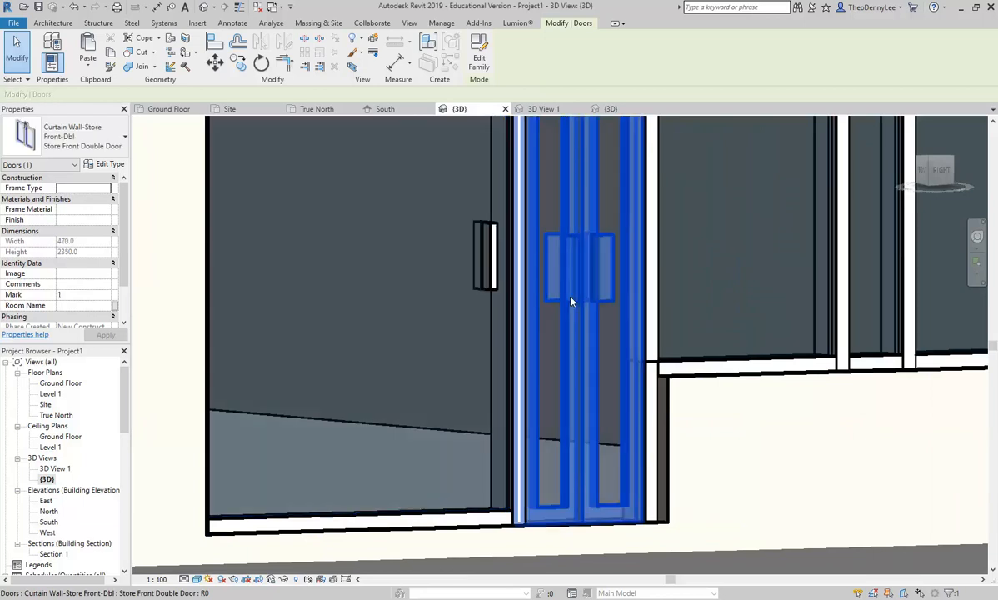
{"action": "scroll", "coordinate": [572, 296], "scroll_direction": "down", "scroll_amount": 5}
{"action": "middle_click_drag", "start_coordinate": [572, 287], "coordinate": [576, 396]}
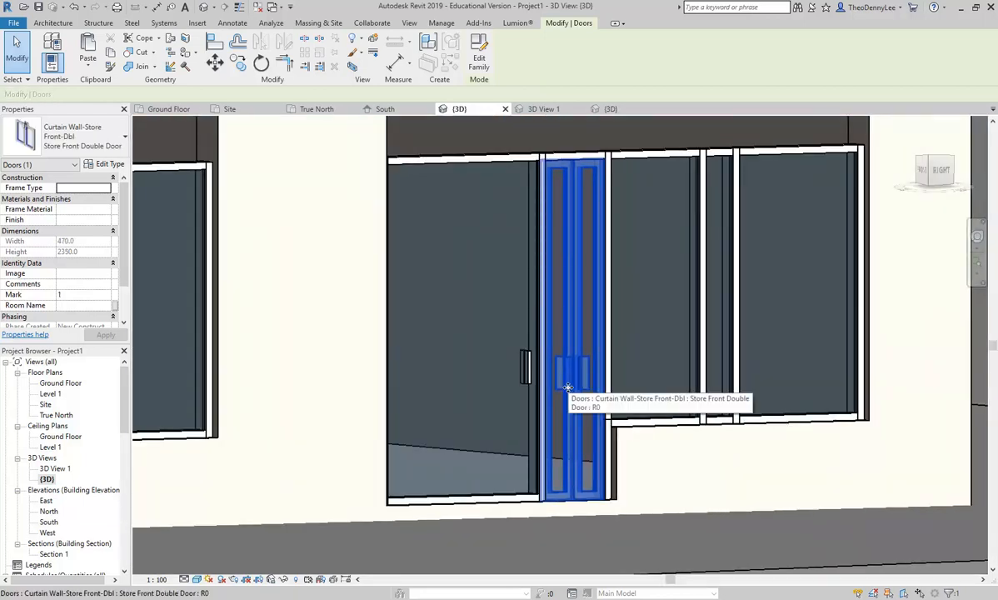
{"action": "middle_click_drag", "start_coordinate": [567, 387], "coordinate": [549, 383]}
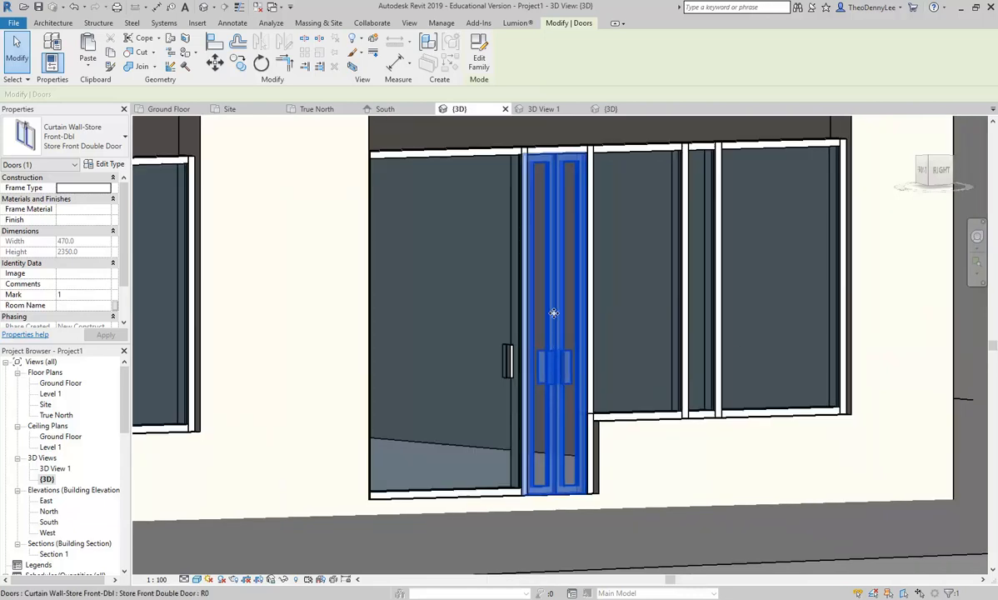
{"action": "left_click", "coordinate": [101, 164]}
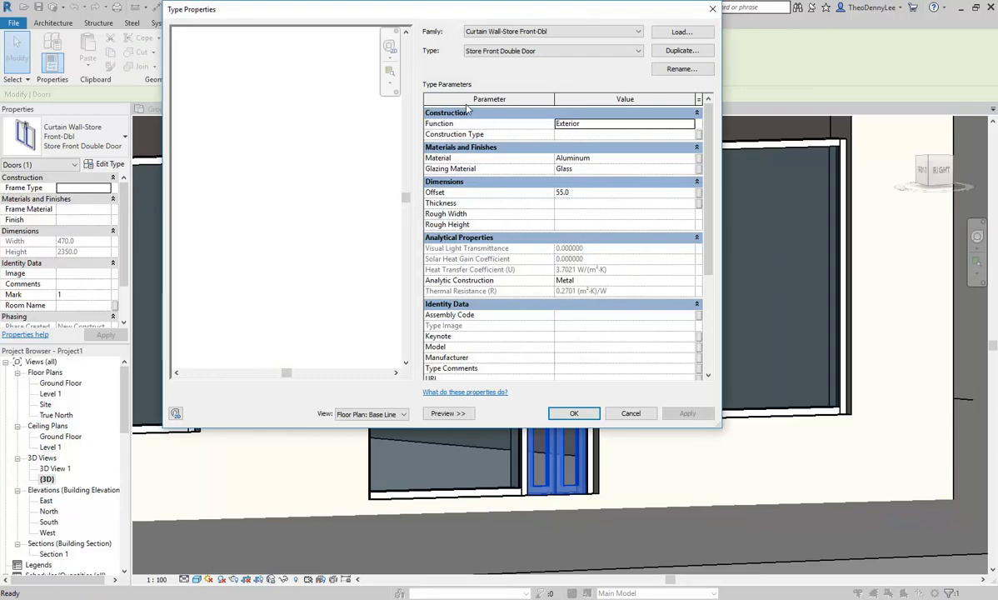
{"action": "left_click", "coordinate": [548, 52]}
{"action": "left_click", "coordinate": [542, 60]}
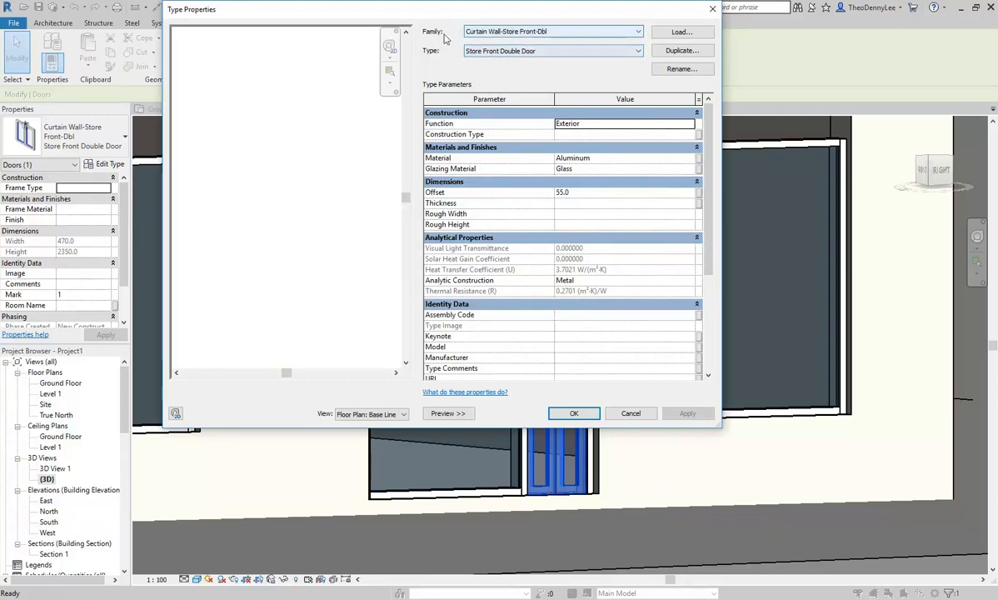
{"action": "left_click", "coordinate": [488, 33]}
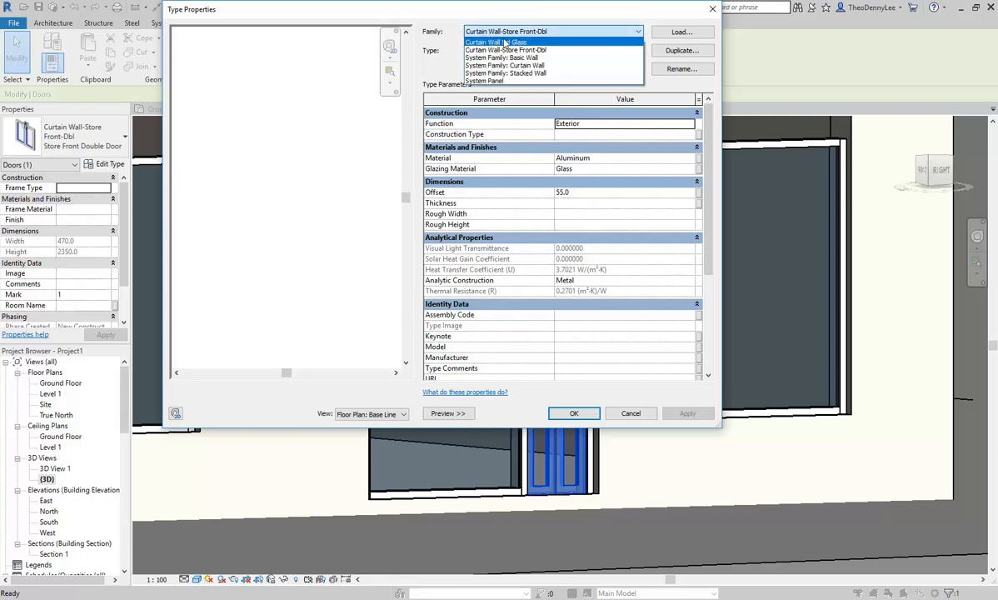
{"action": "left_click", "coordinate": [506, 42]}
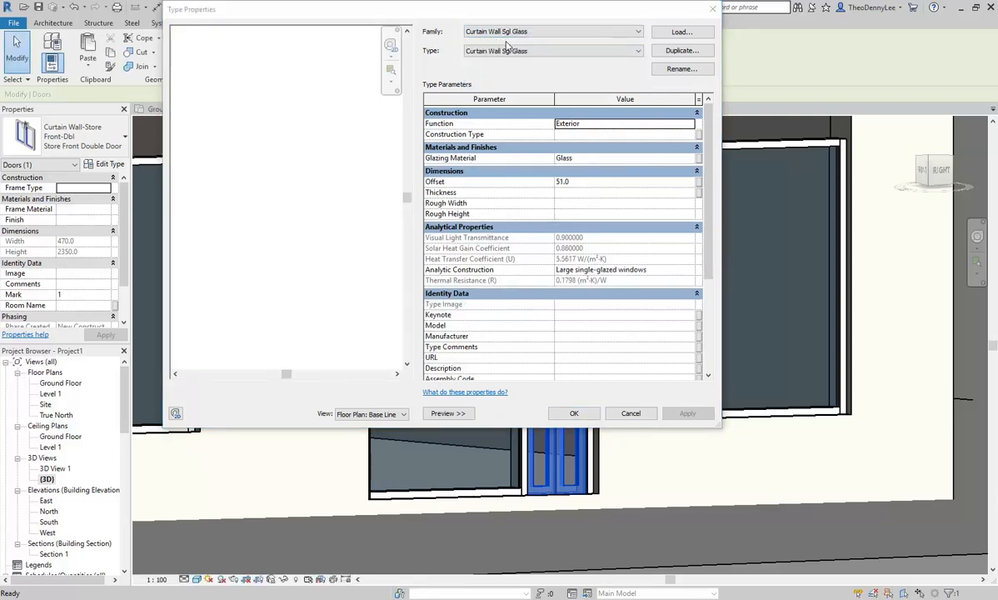
{"action": "left_click", "coordinate": [564, 415]}
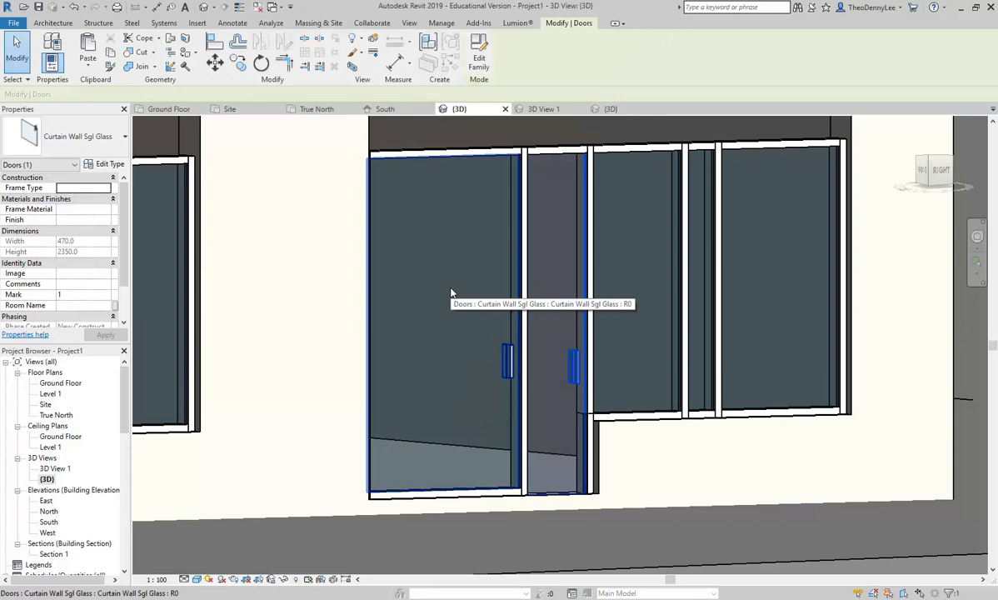
{"action": "key", "text": "Escape"}
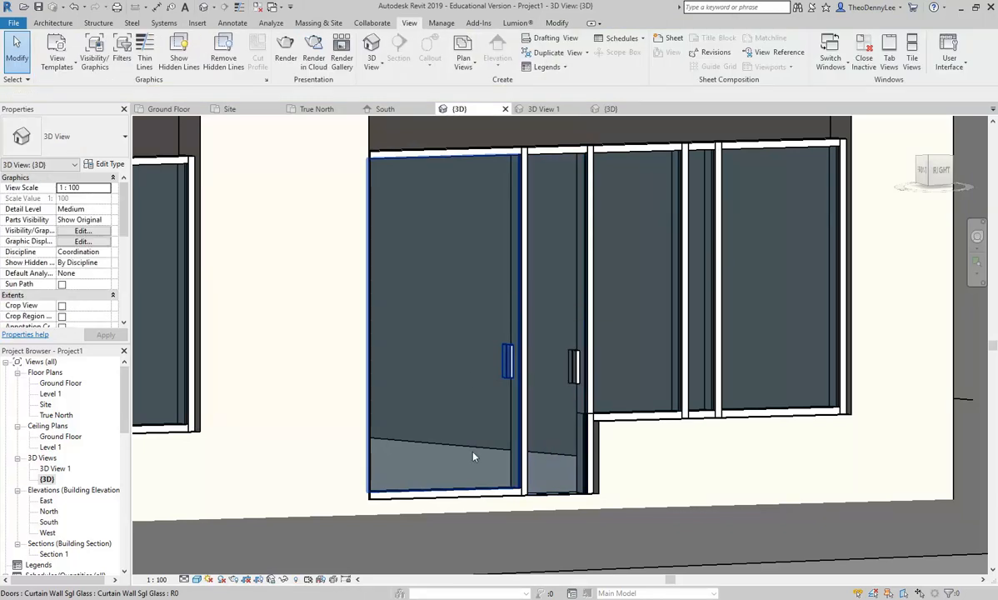
- Select the horizontal 50 x 150 mm mullion beneath the wide glass door, unpin it and delete it
{"action": "scroll", "coordinate": [486, 503], "scroll_direction": "up", "scroll_amount": 5}
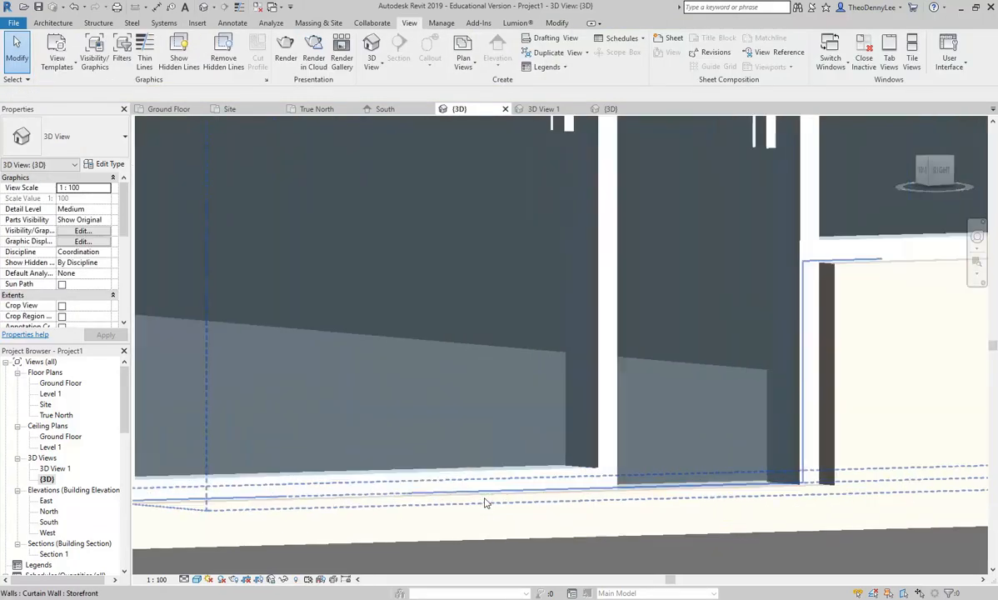
{"action": "middle_click_drag", "start_coordinate": [336, 353], "coordinate": [457, 327]}
{"action": "scroll", "coordinate": [442, 445], "scroll_direction": "down", "scroll_amount": 1}
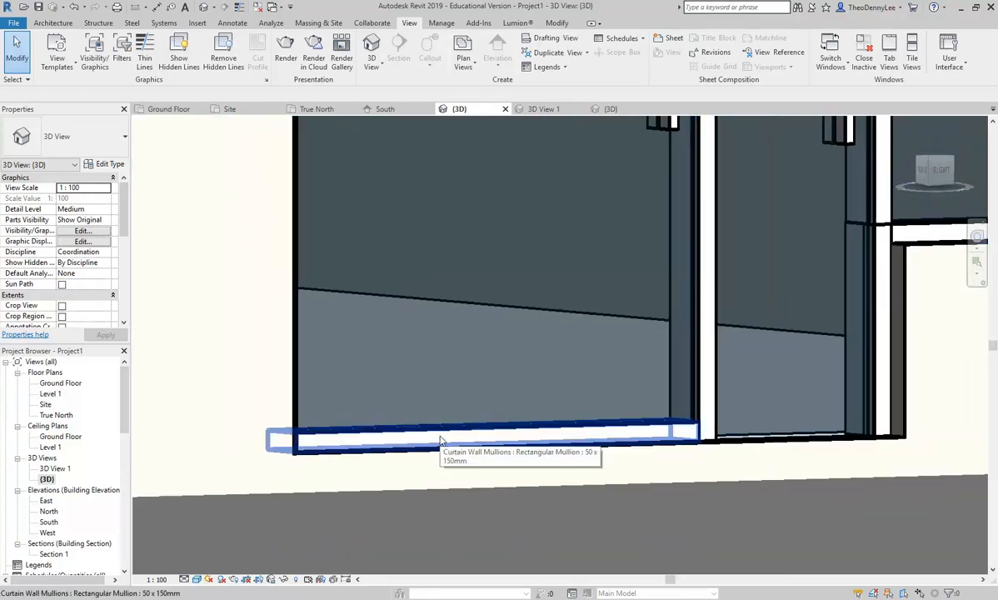
{"action": "left_click", "coordinate": [441, 442]}
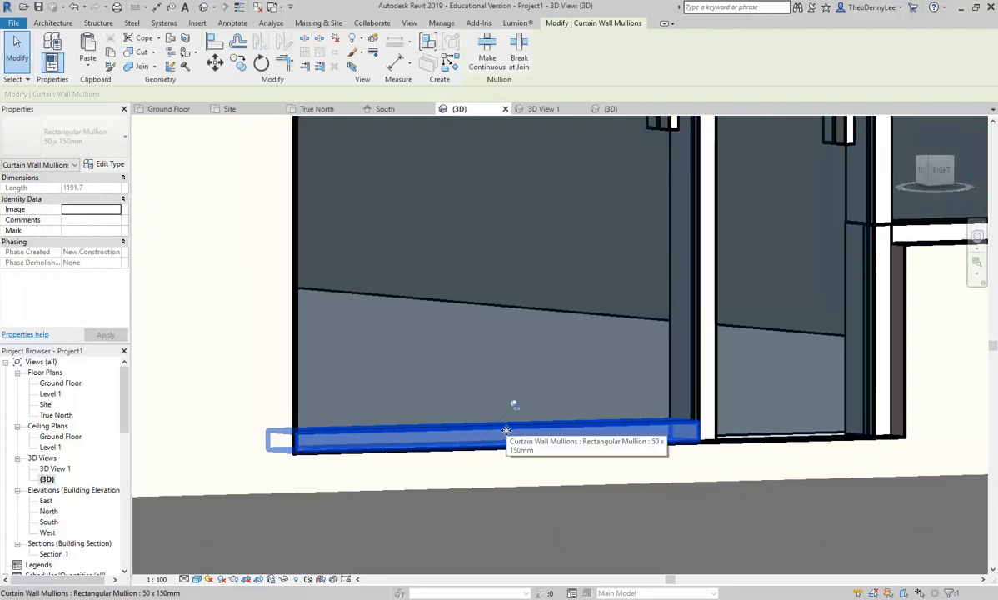
{"action": "key", "text": "Escape"}
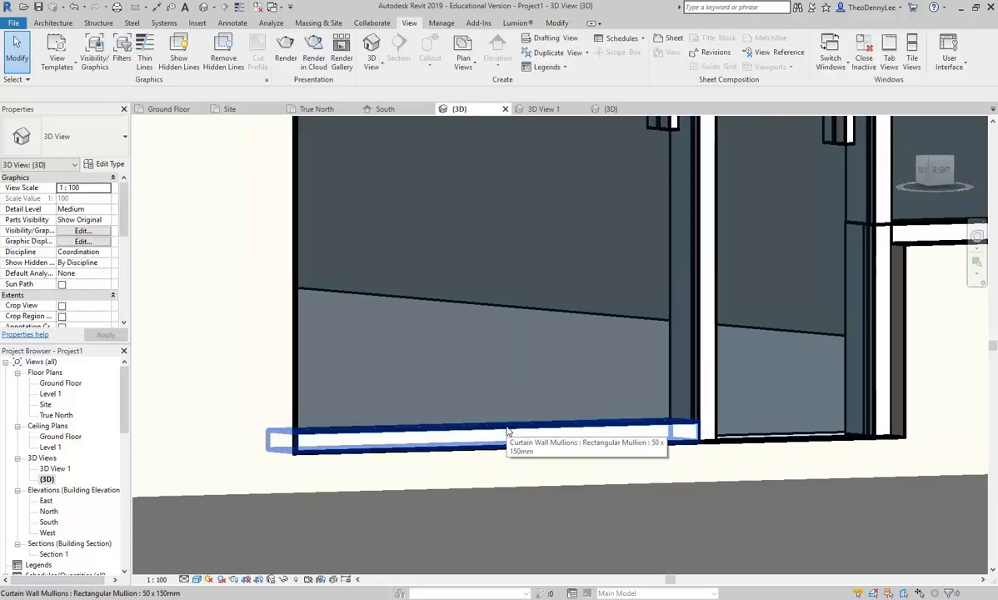
{"action": "key", "text": "Tab"}
{"action": "key", "text": "Tab"}
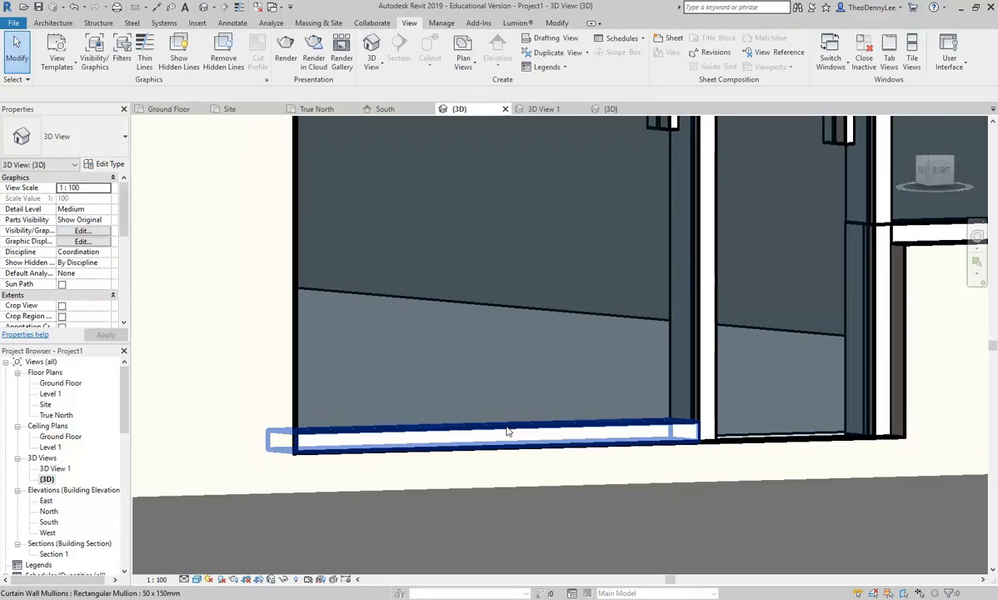
{"action": "key", "text": "Tab"}
{"action": "key", "text": "Tab"}
{"action": "key", "text": "Tab"}
{"action": "key", "text": "Tab"}
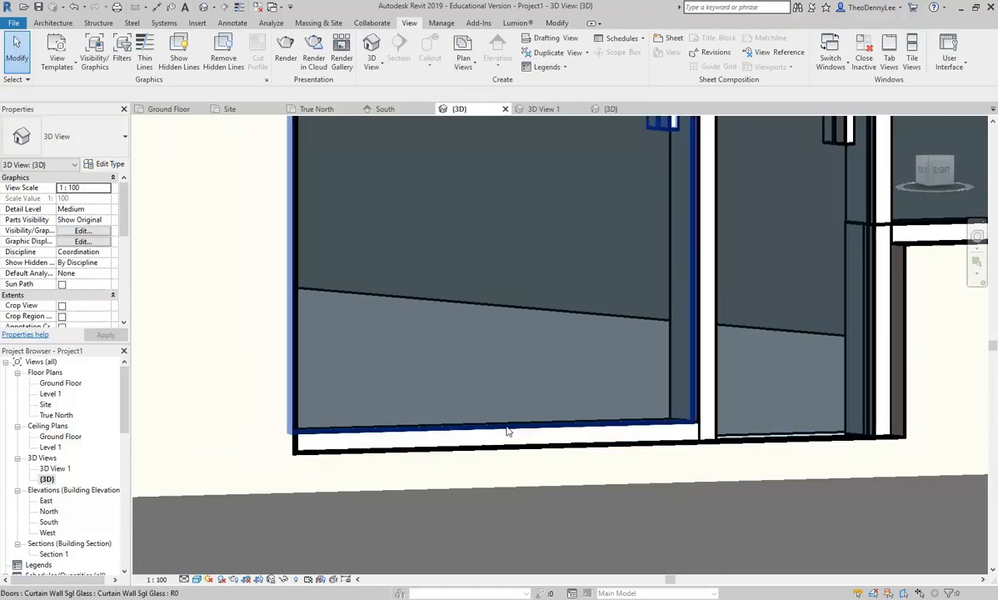
{"action": "left_click", "coordinate": [508, 432]}
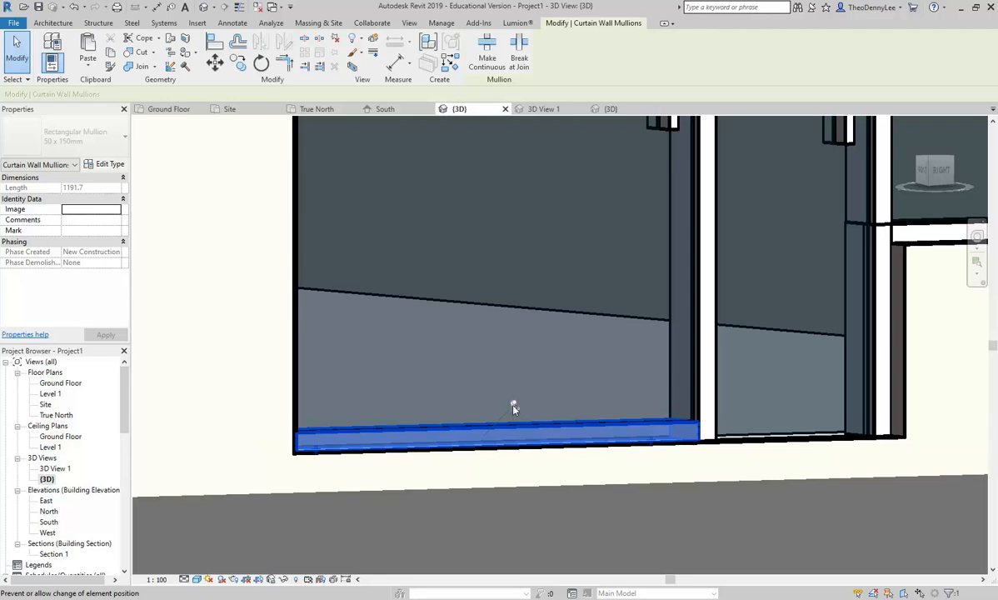
{"action": "left_click", "coordinate": [514, 408]}
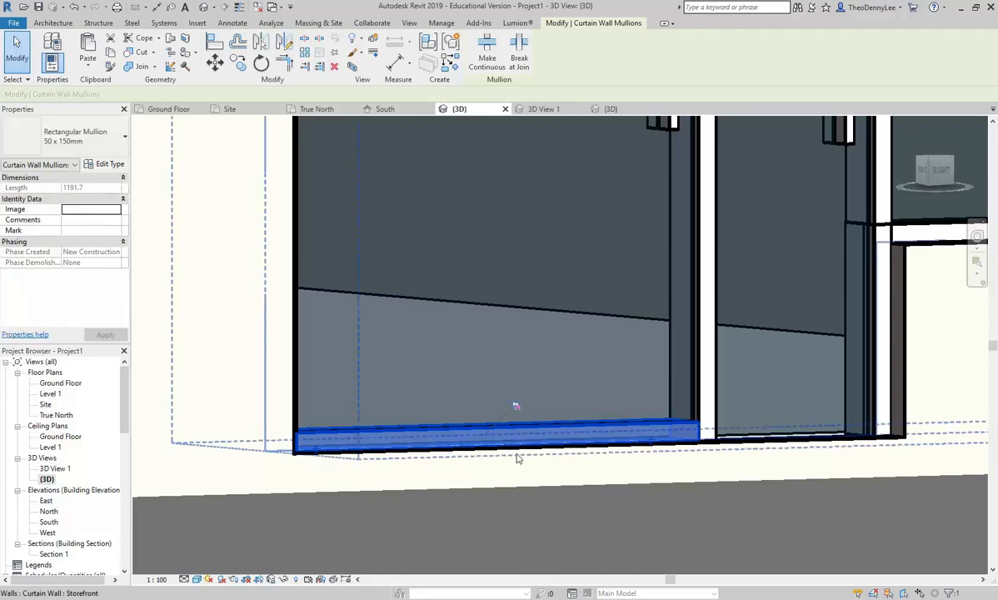
{"action": "key", "text": "Delete"}
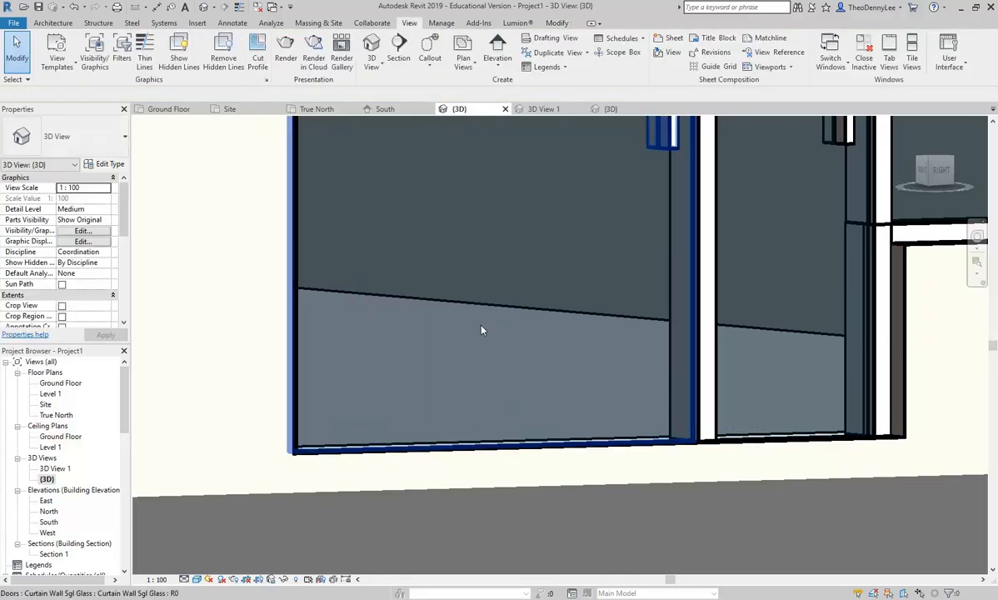
- Unpin and delete the vertical 50 x 150 mm mullion between the wide and narrow glass doors
{"action": "scroll", "coordinate": [568, 330], "scroll_direction": "down", "scroll_amount": 1}
{"action": "middle_click_drag", "start_coordinate": [568, 331], "coordinate": [475, 376]}
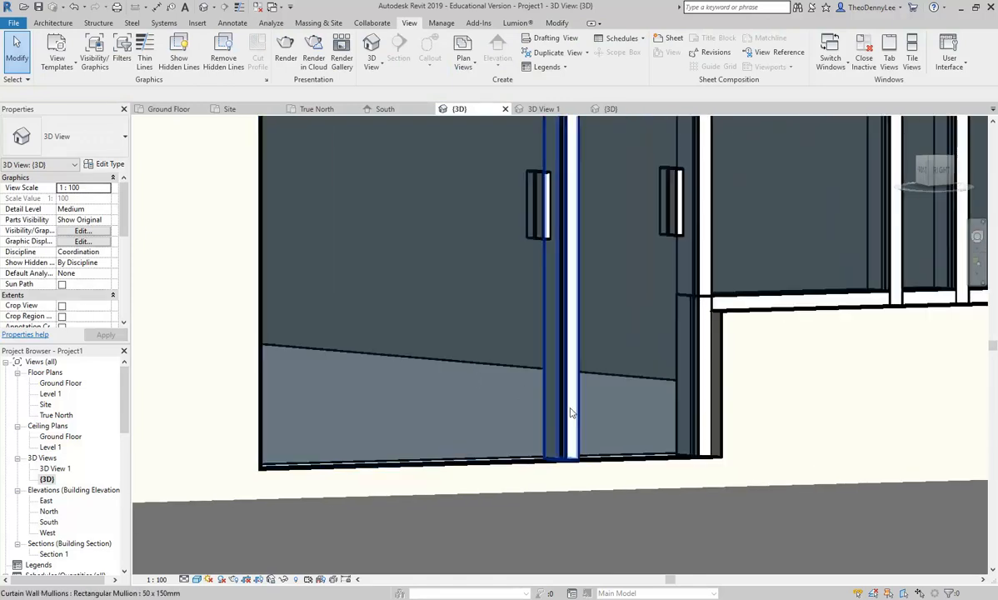
{"action": "scroll", "coordinate": [572, 411], "scroll_direction": "up", "scroll_amount": 3}
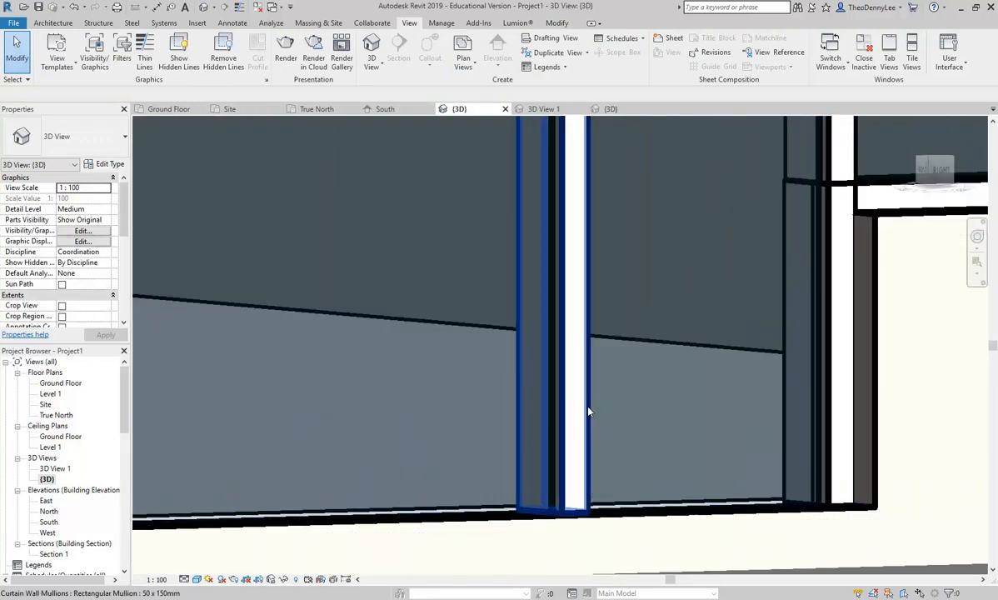
{"action": "left_click", "coordinate": [589, 411]}
{"action": "scroll", "coordinate": [479, 391], "scroll_direction": "down", "scroll_amount": 3}
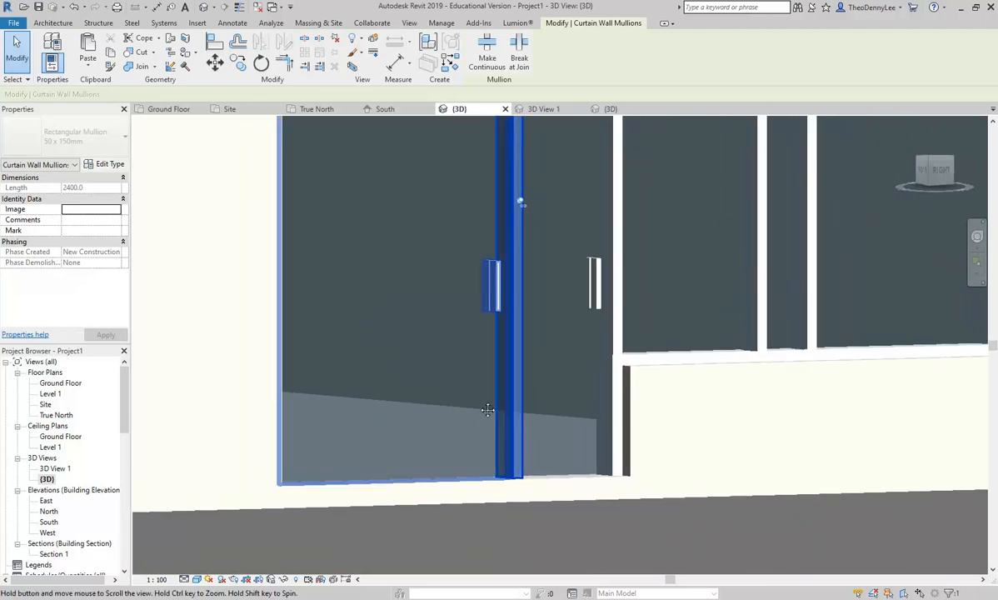
{"action": "scroll", "coordinate": [480, 392], "scroll_direction": "down", "scroll_amount": 3}
{"action": "scroll", "coordinate": [463, 317], "scroll_direction": "up", "scroll_amount": 1}
{"action": "middle_click_drag", "start_coordinate": [465, 318], "coordinate": [482, 395]}
{"action": "left_click", "coordinate": [528, 356]}
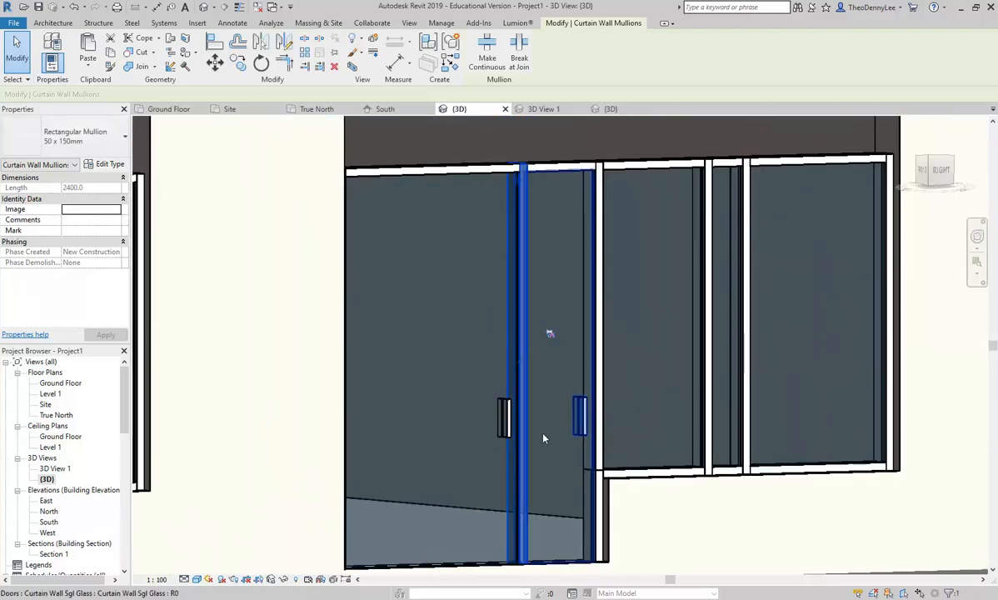
{"action": "key", "text": "Delete"}
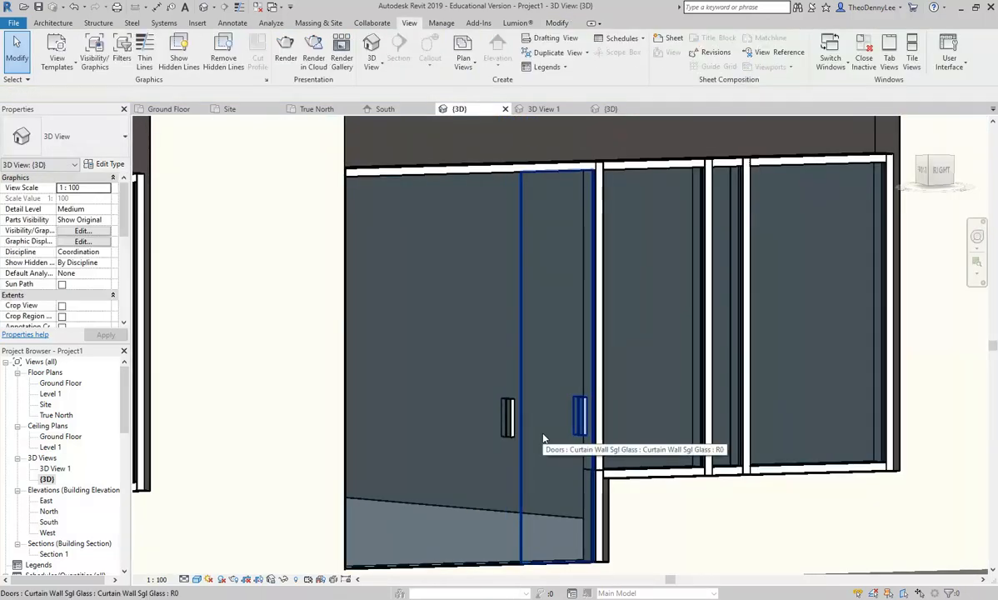
- In the Ground Floor plan, flip the narrow glass door's hinge side and its facing so that it swings into the building
{"action": "double_click", "coordinate": [60, 383]}
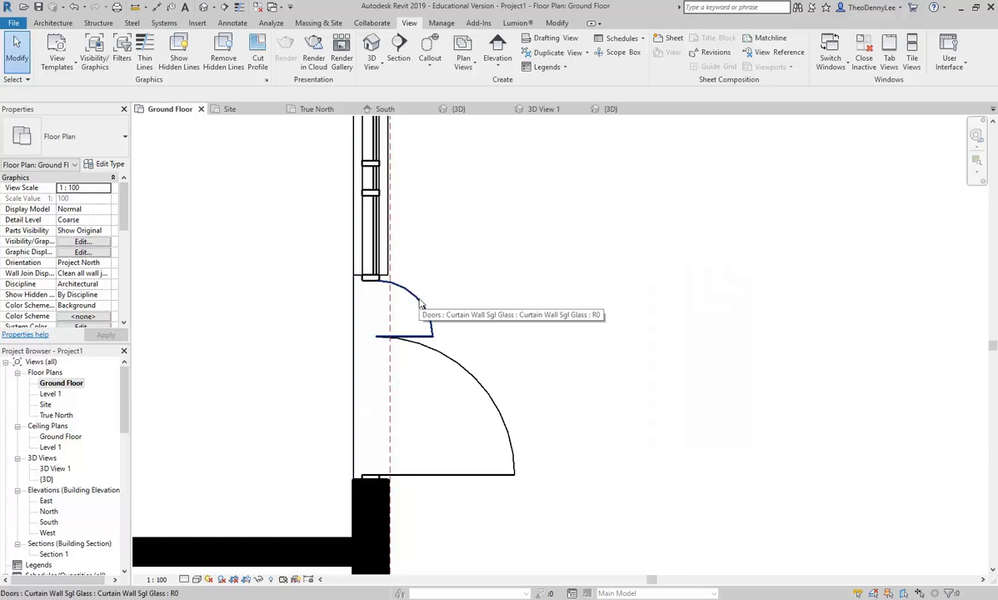
{"action": "left_click", "coordinate": [421, 304]}
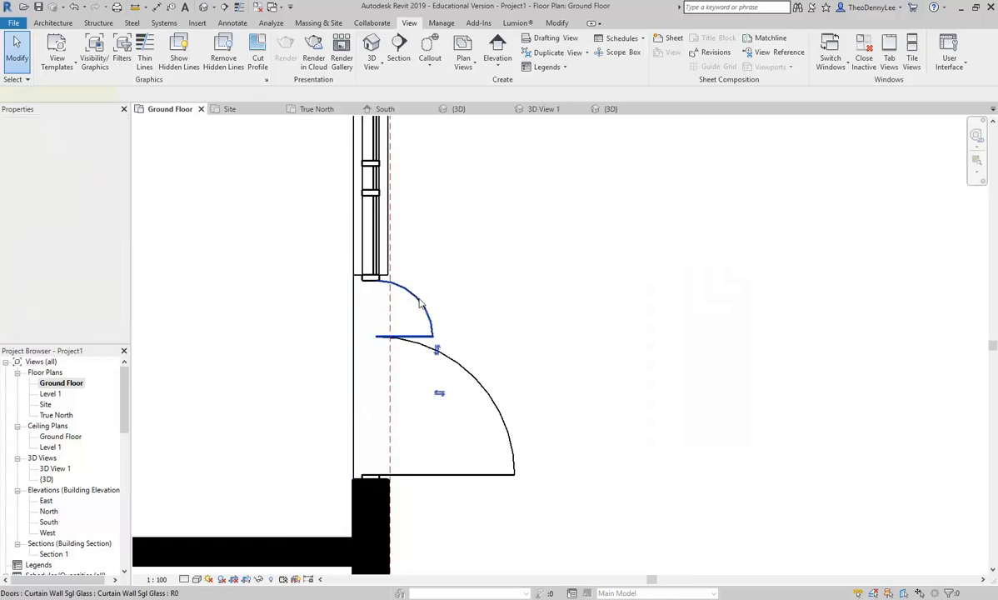
{"action": "left_click", "coordinate": [438, 350]}
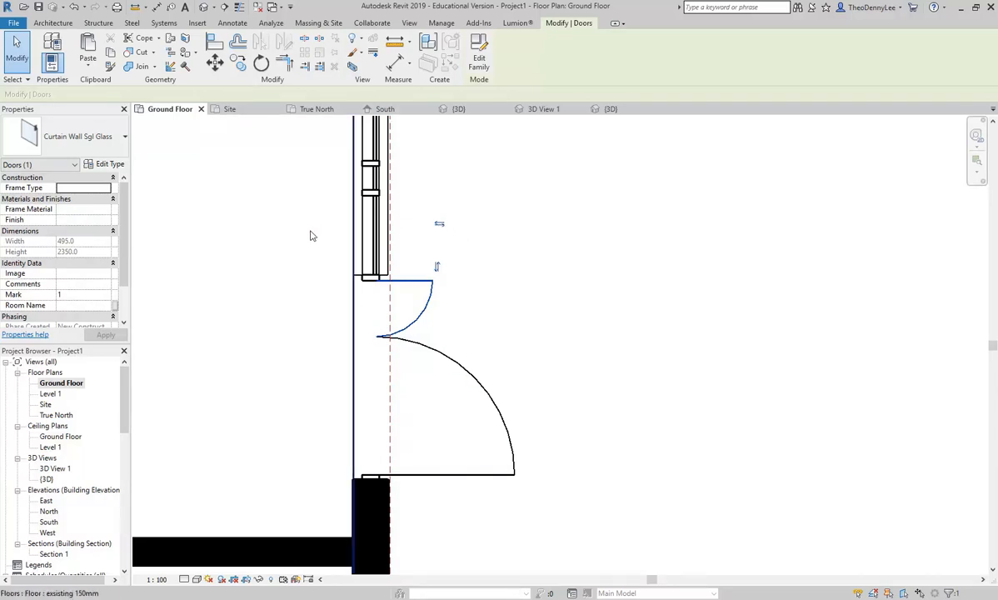
{"action": "left_click", "coordinate": [439, 226]}
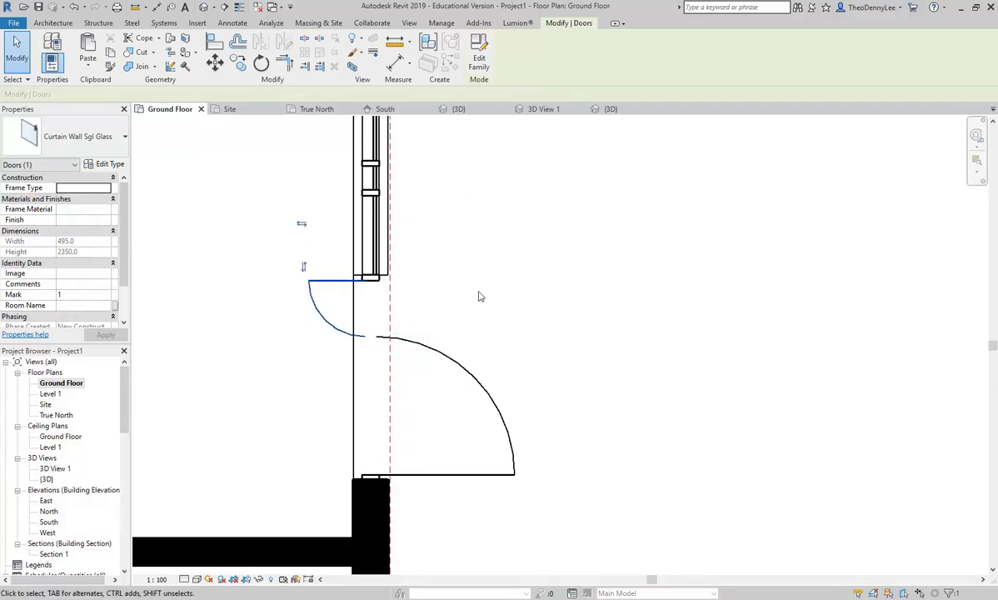
- Flip the facing of the wide glass door so that it also swings into the building
{"action": "left_click", "coordinate": [459, 480]}
{"action": "left_click", "coordinate": [440, 490]}
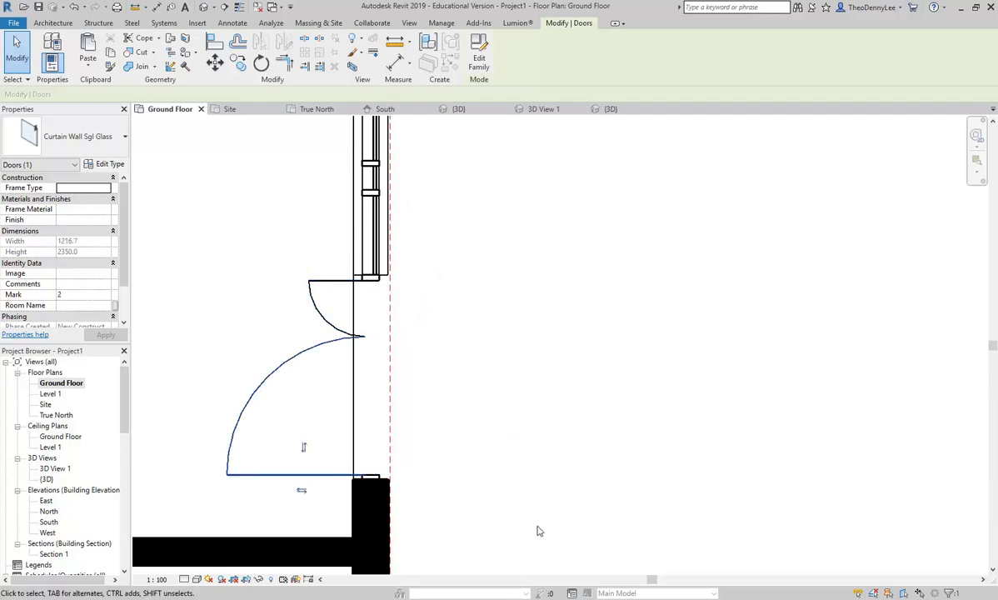
{"action": "key", "text": "Escape"}
{"action": "scroll", "coordinate": [528, 299], "scroll_direction": "down", "scroll_amount": 2}
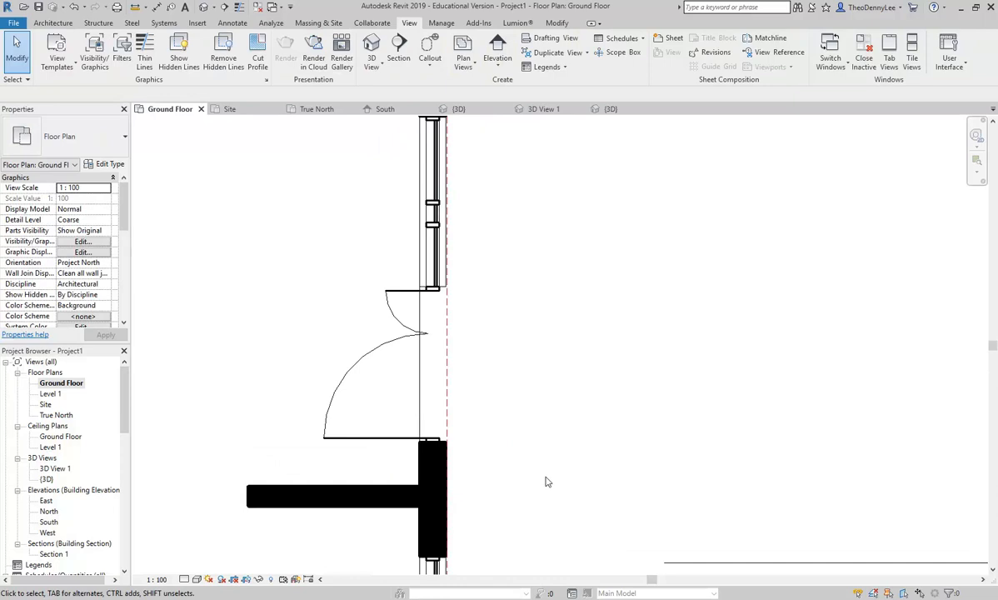
- Return to the {3D} view and check the paired glass doors within the whole shopfront facade
{"action": "left_click", "coordinate": [471, 109]}
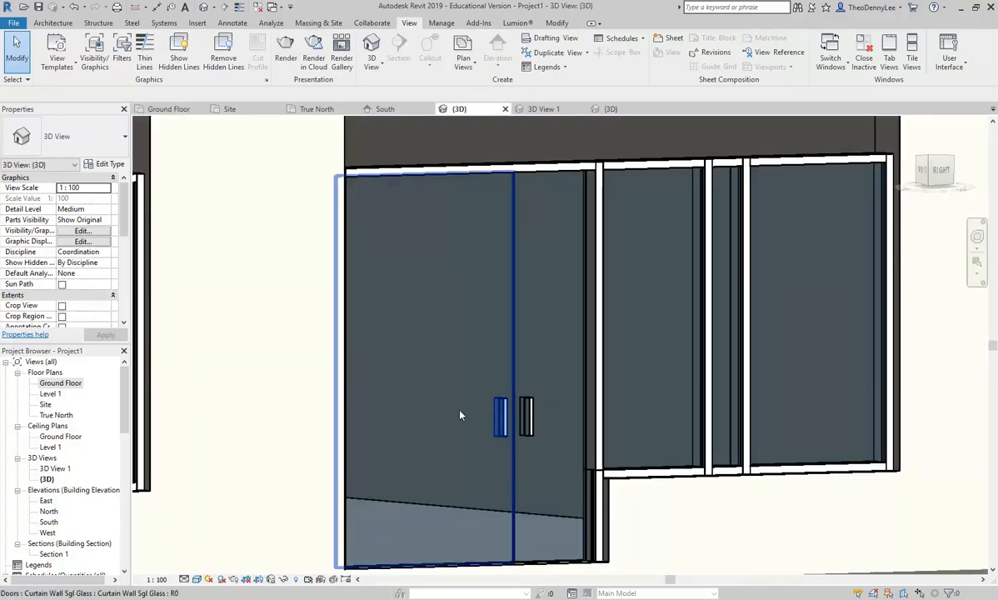
{"action": "scroll", "coordinate": [480, 424], "scroll_direction": "down", "scroll_amount": 3}
{"action": "middle_click_drag", "start_coordinate": [446, 384], "coordinate": [549, 378]}
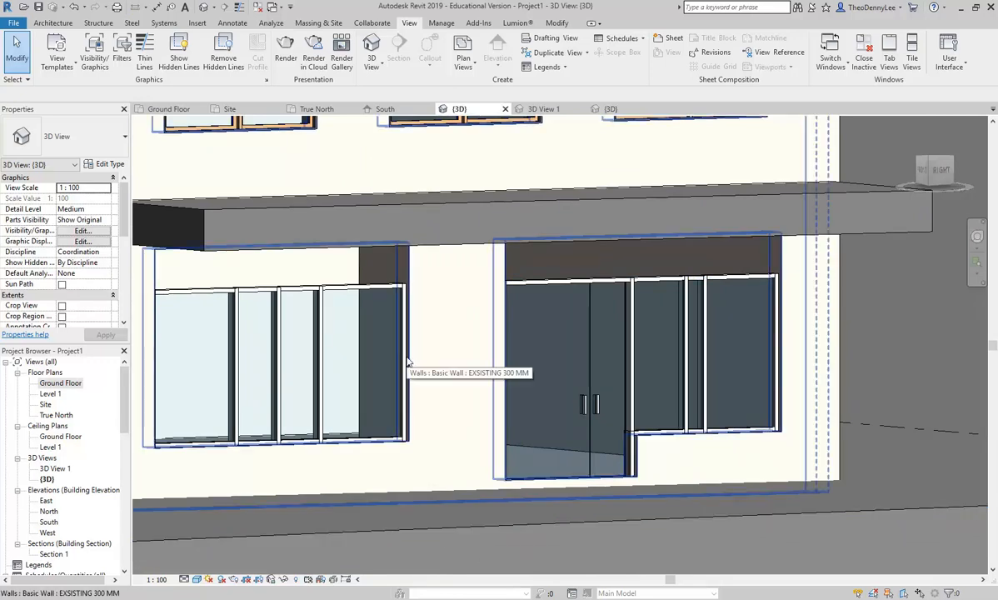
{"action": "scroll", "coordinate": [351, 372], "scroll_direction": "down", "scroll_amount": 5}
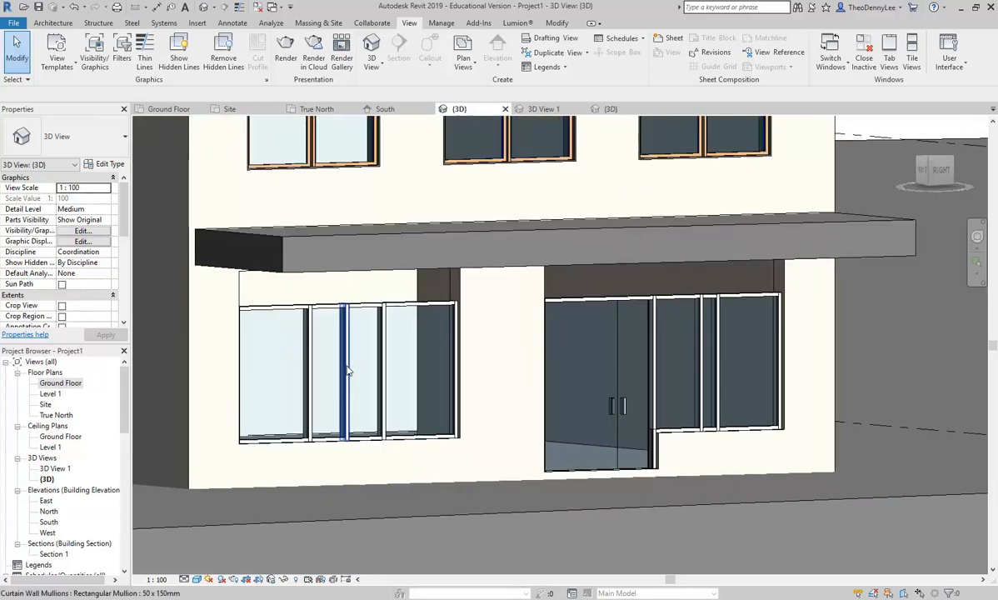
{"action": "scroll", "coordinate": [354, 382], "scroll_direction": "down", "scroll_amount": 2}
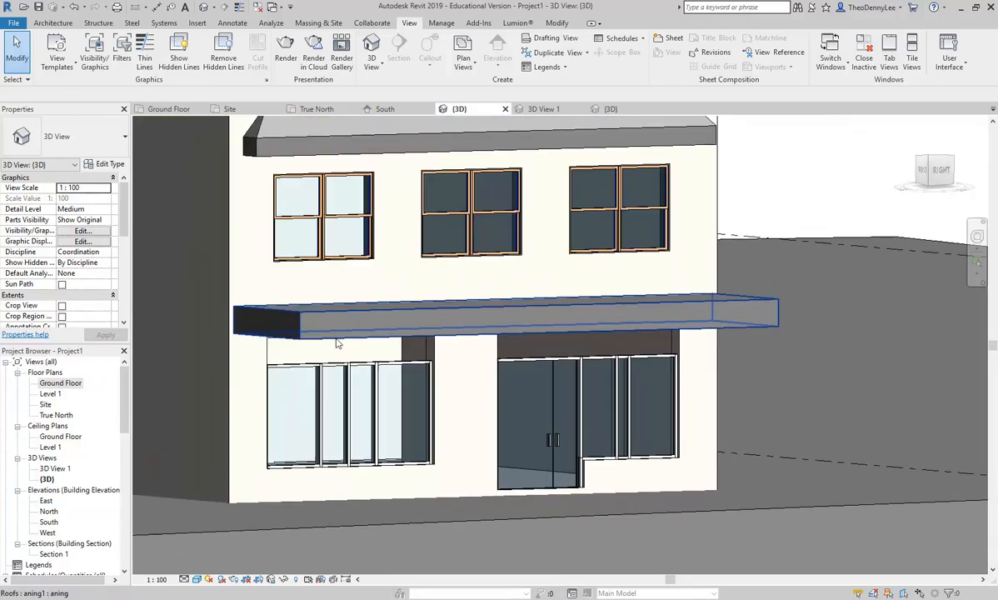